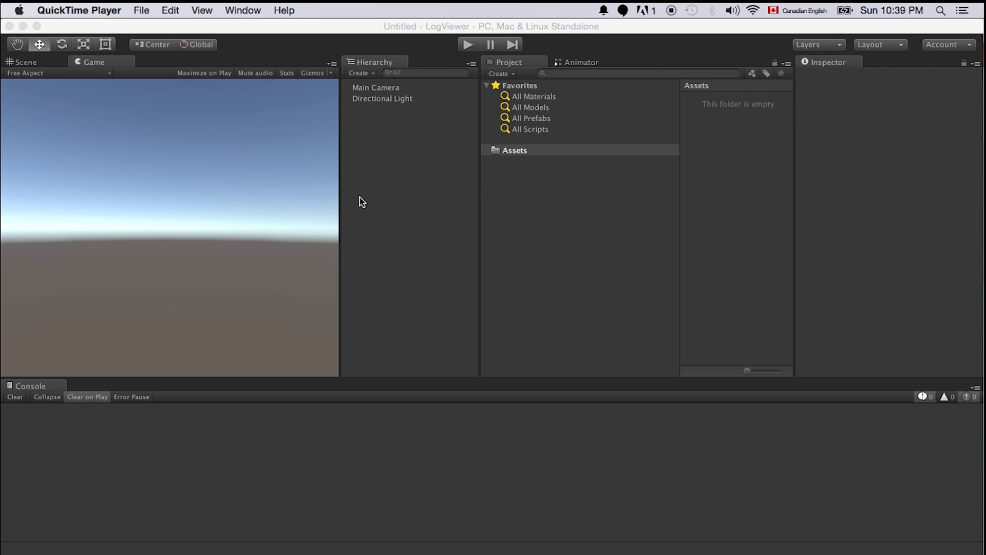
# Bring the Unity editor with the LogViewer project forward and open its Window menu.
pyautogui.click(268, 25)
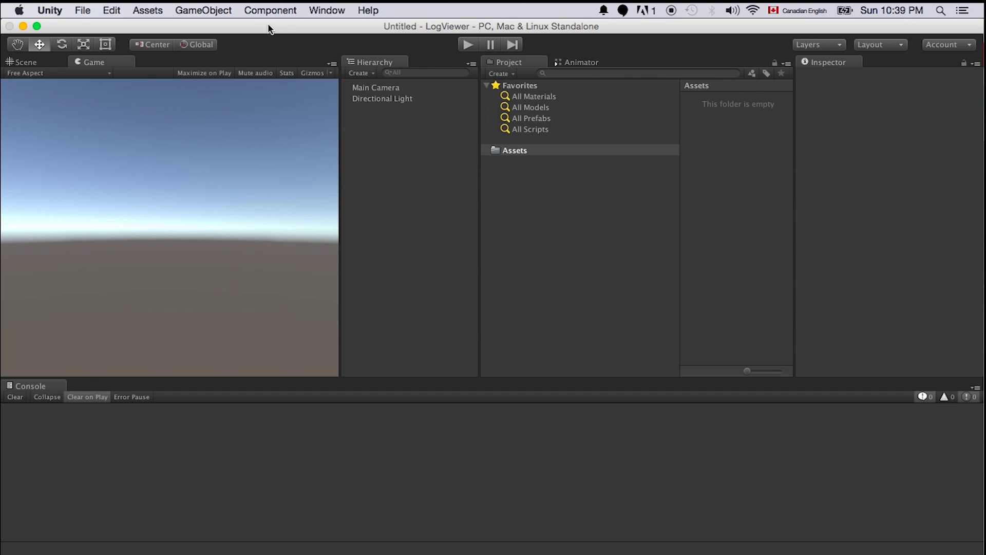
pyautogui.click(327, 12)
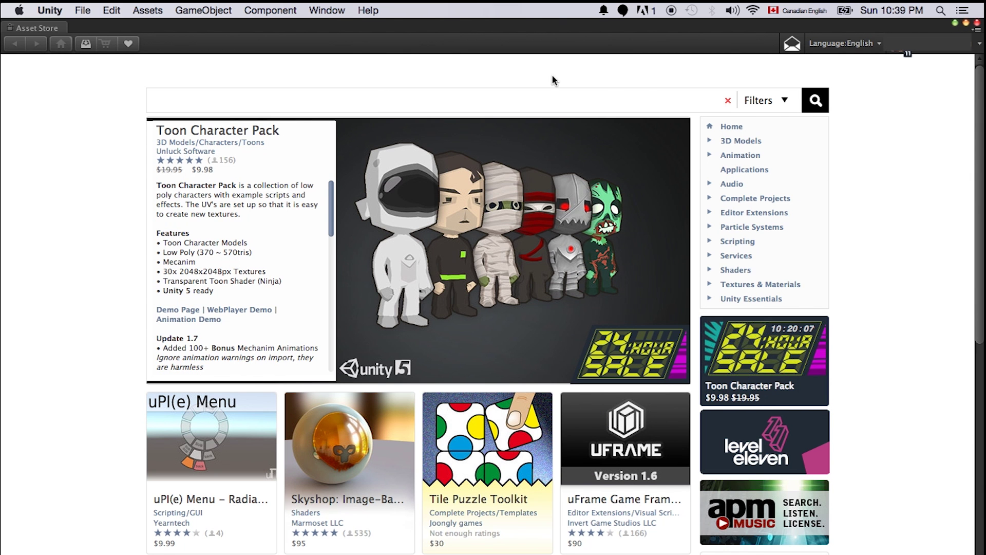
# Search the Asset Store for 'log viewer' packages.
pyautogui.moveTo(980, 100); pyautogui.dragTo(980, 104)
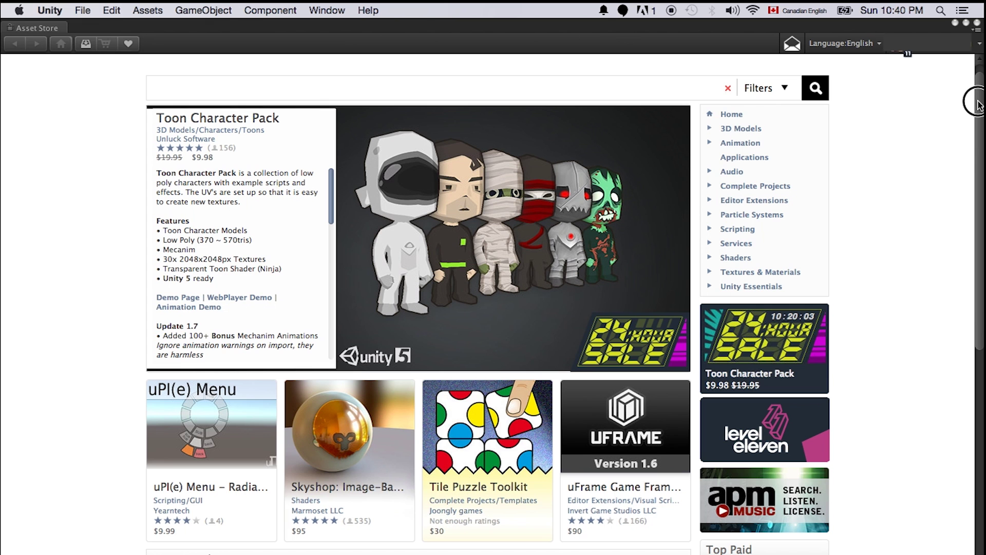
pyautogui.moveTo(978, 104)
pyautogui.mouseDown()
pyautogui.moveTo(971, 100)
pyautogui.moveTo(963, 124)
pyautogui.moveTo(971, 88)
pyautogui.moveTo(980, 94)
pyautogui.mouseUp()
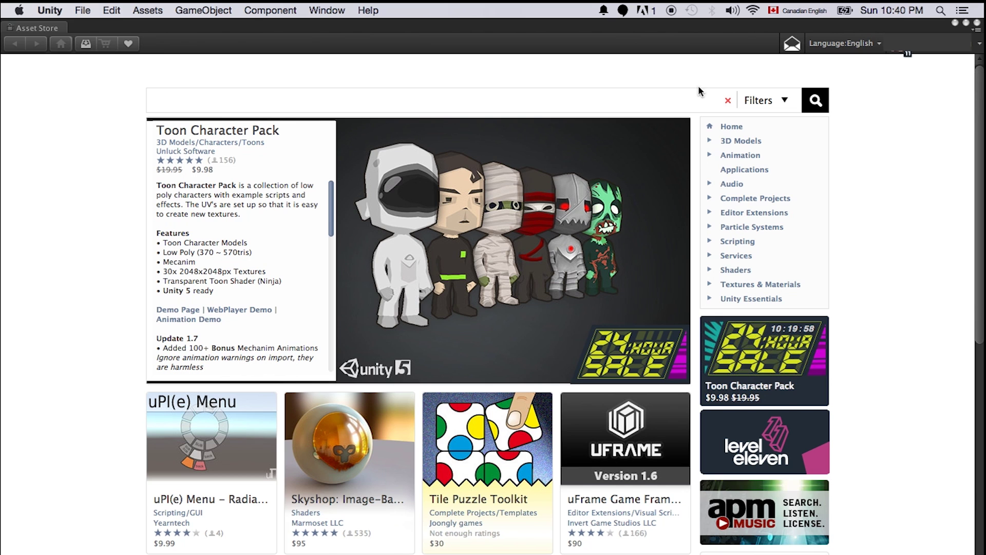
pyautogui.click(610, 104)
pyautogui.write('log in scre')
pyautogui.press('super+a')
pyautogui.press('BackSpace')
pyautogui.write('log viewer')
pyautogui.press('Return')
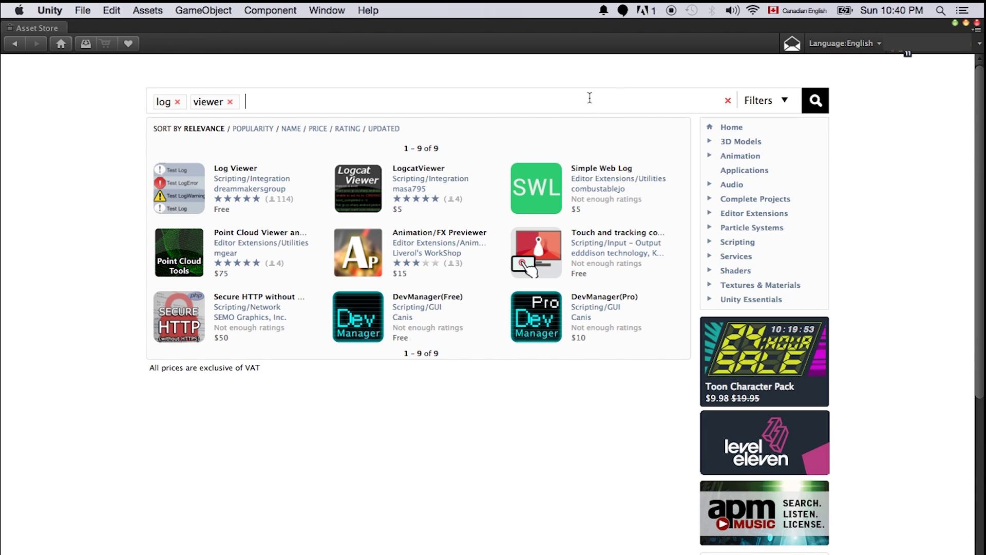
# Open the free Log Viewer package page and start its import.
pyautogui.click(245, 170)
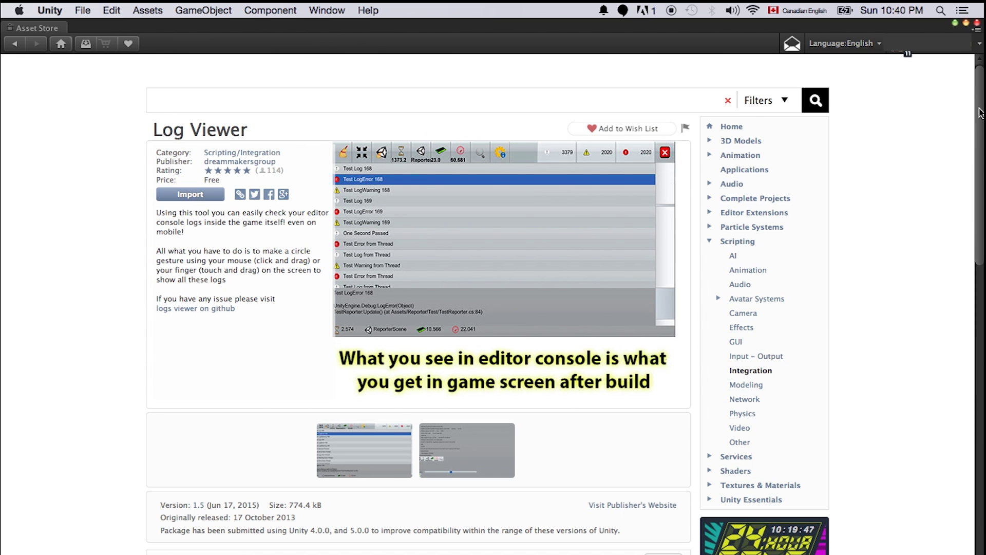
pyautogui.scroll(-10, 969, 175)
pyautogui.scroll(10, 966, 161)
pyautogui.click(204, 197)
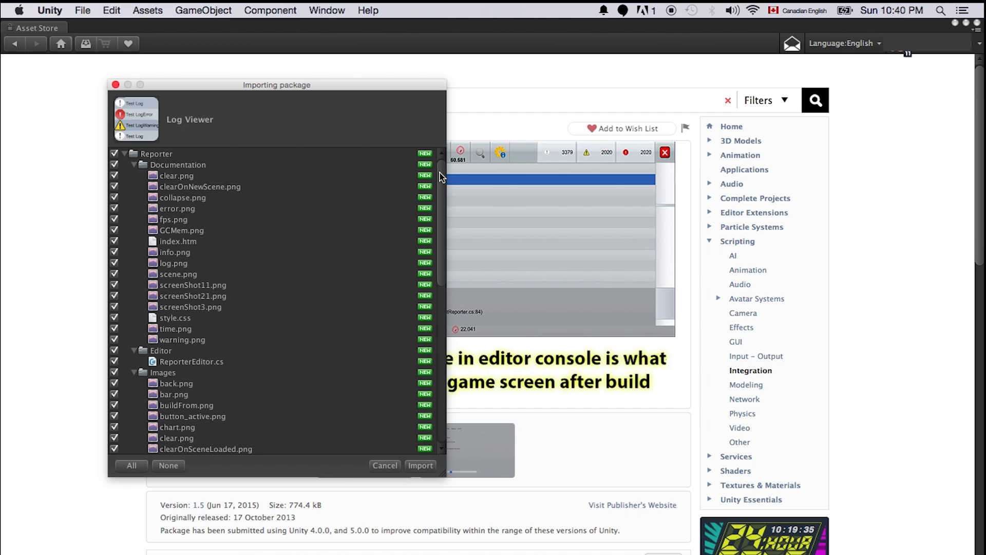
# Review the Reporter file list and import all Log Viewer package files.
pyautogui.moveTo(441, 176); pyautogui.dragTo(392, 363)
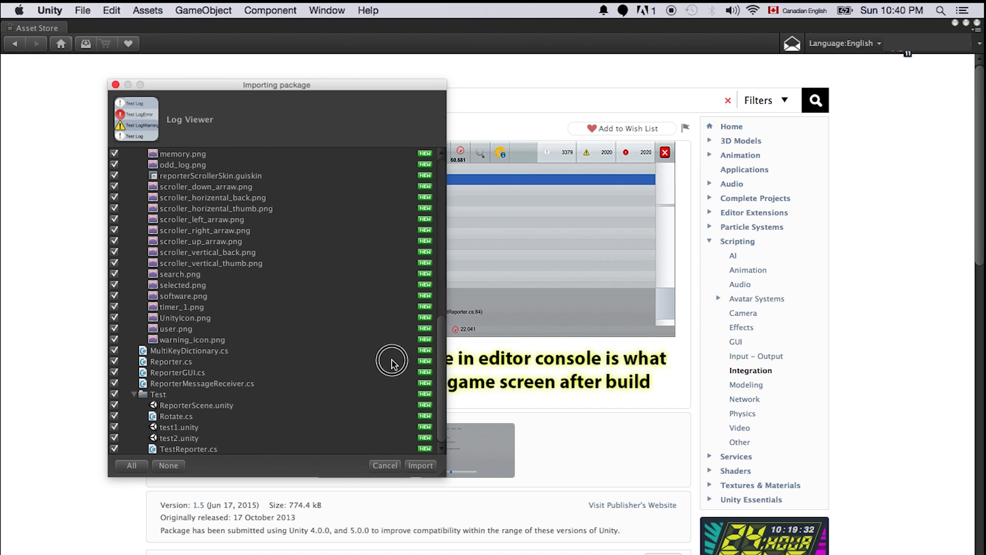
pyautogui.click(420, 465)
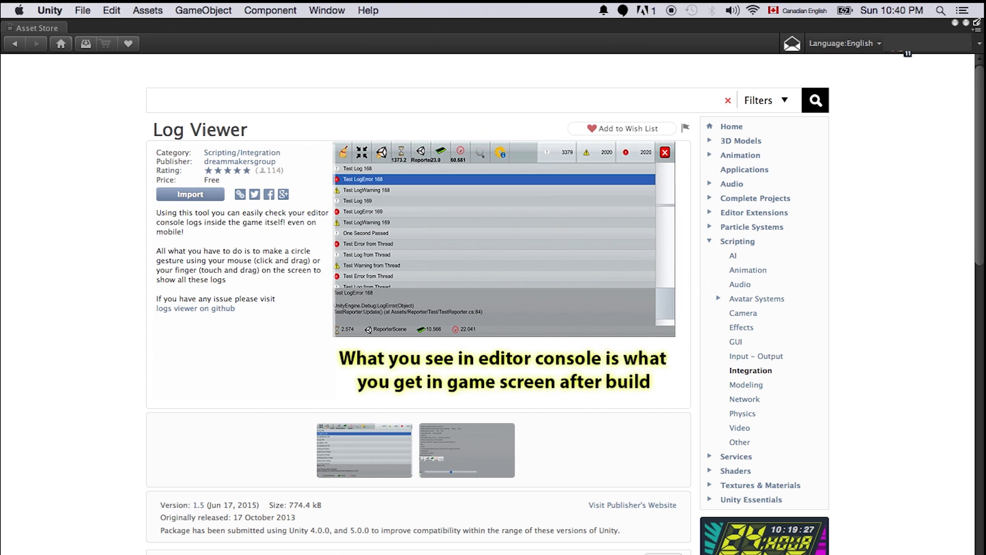
# Leave the Asset Store and show the Reporter folder's contents in the Project panel.
pyautogui.press('super+w')
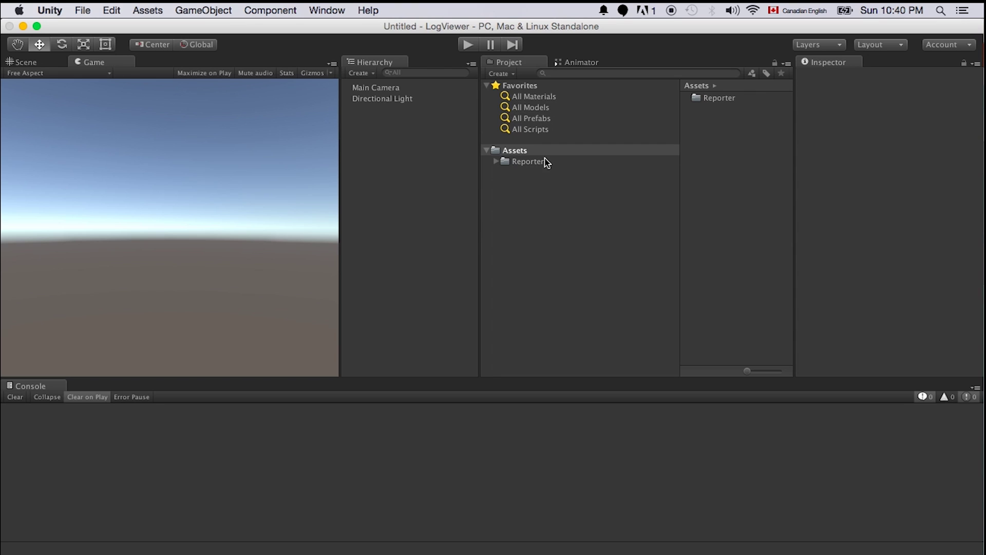
pyautogui.click(519, 163)
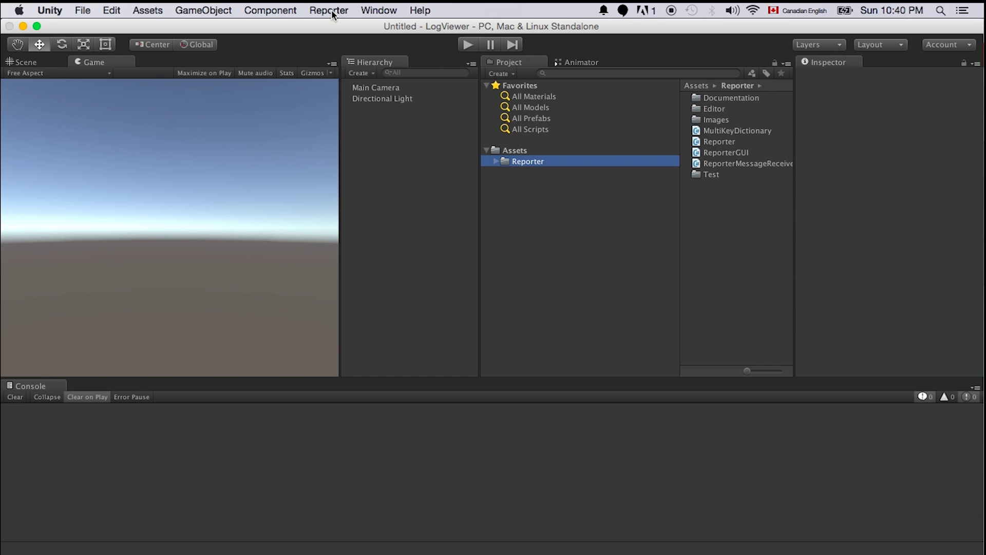
pyautogui.click(372, 117)
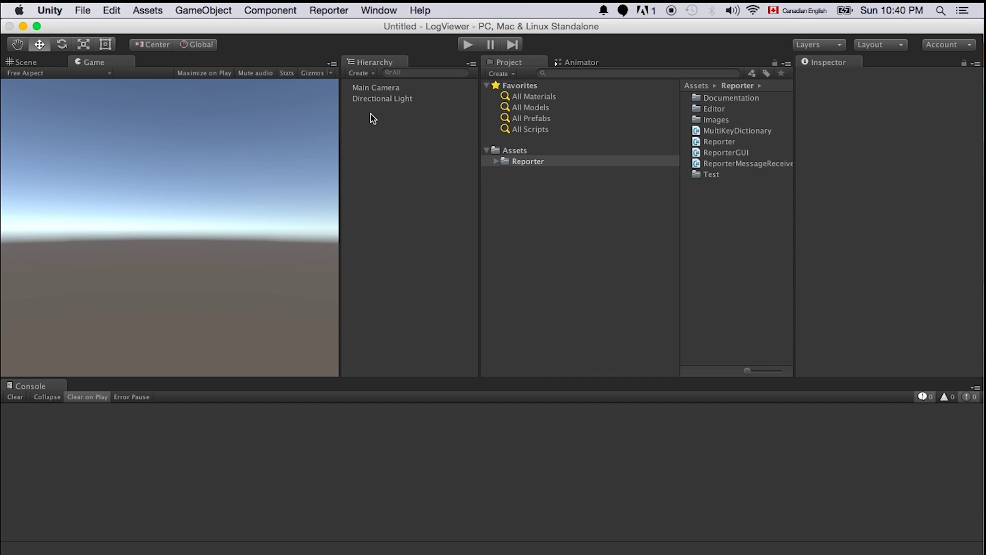
pyautogui.click(372, 99)
pyautogui.click(370, 146)
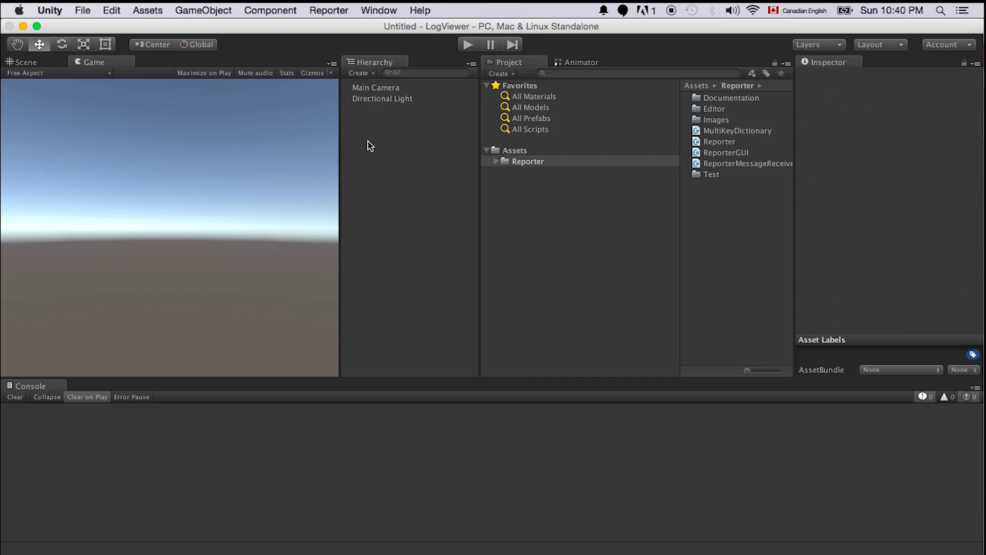
# Create a Reporter object with Reporter > Create and select it in the Hierarchy.
pyautogui.click(327, 12)
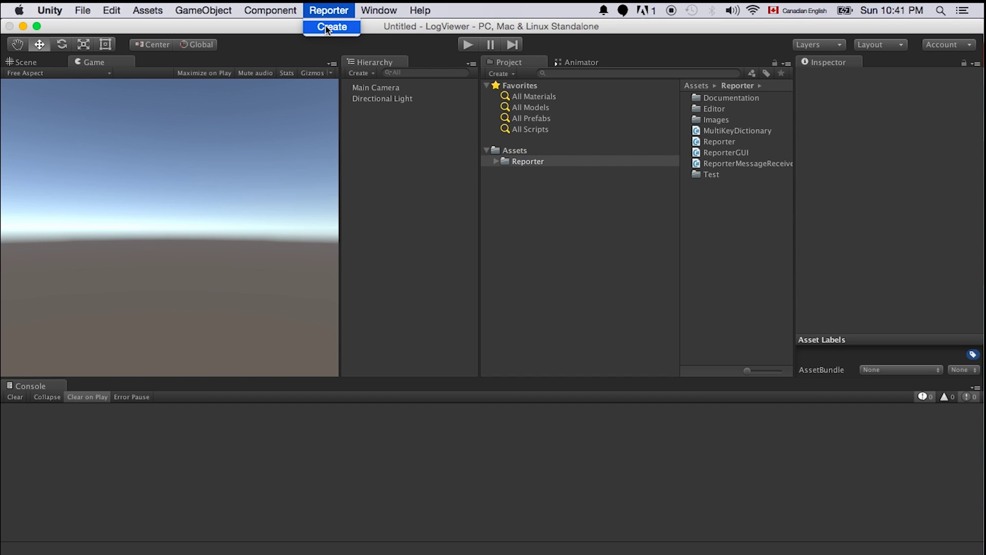
pyautogui.click(321, 27)
pyautogui.click(330, 11)
pyautogui.click(333, 28)
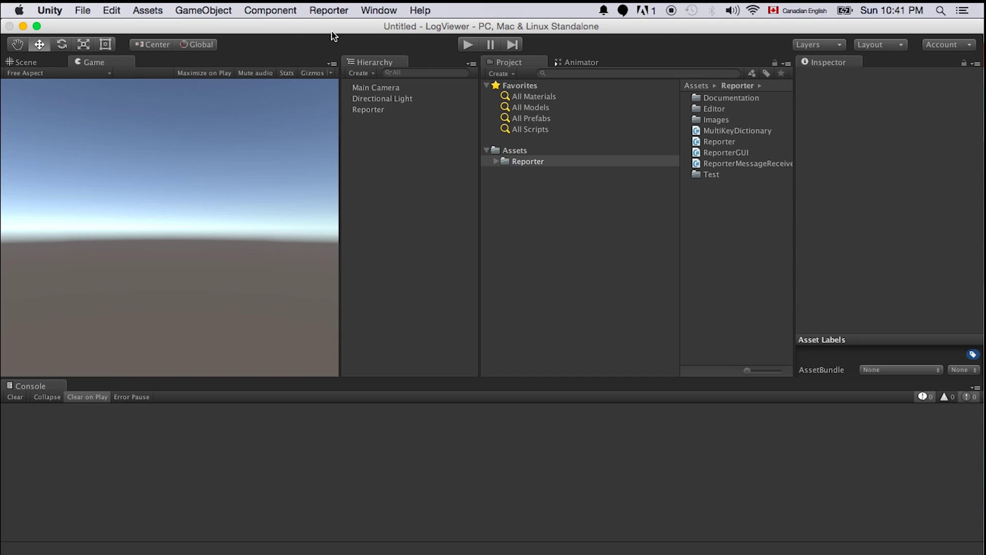
pyautogui.click(374, 113)
# Add a C# script named Test to the Reporter folder and open it in MonoDevelop.
pyautogui.click(433, 175)
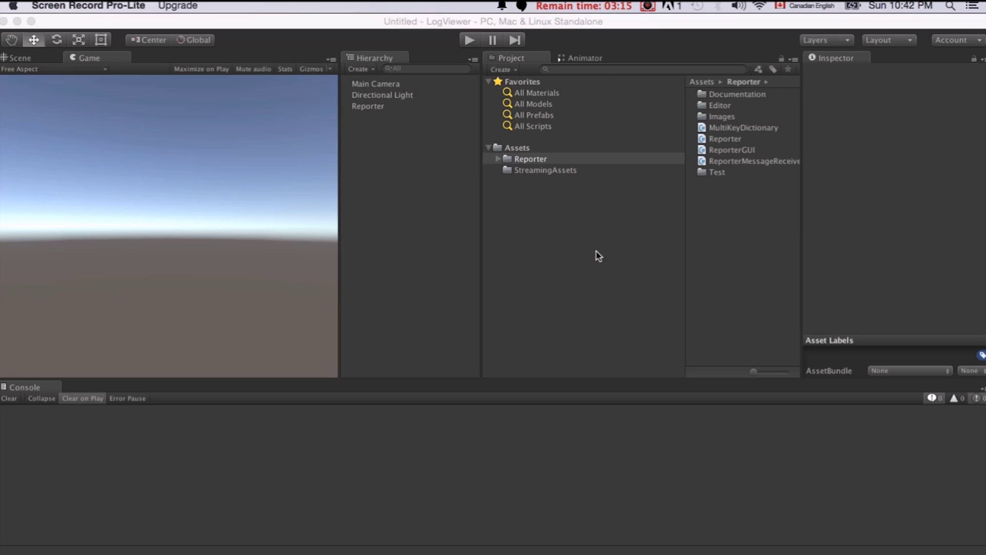
pyautogui.click(571, 219)
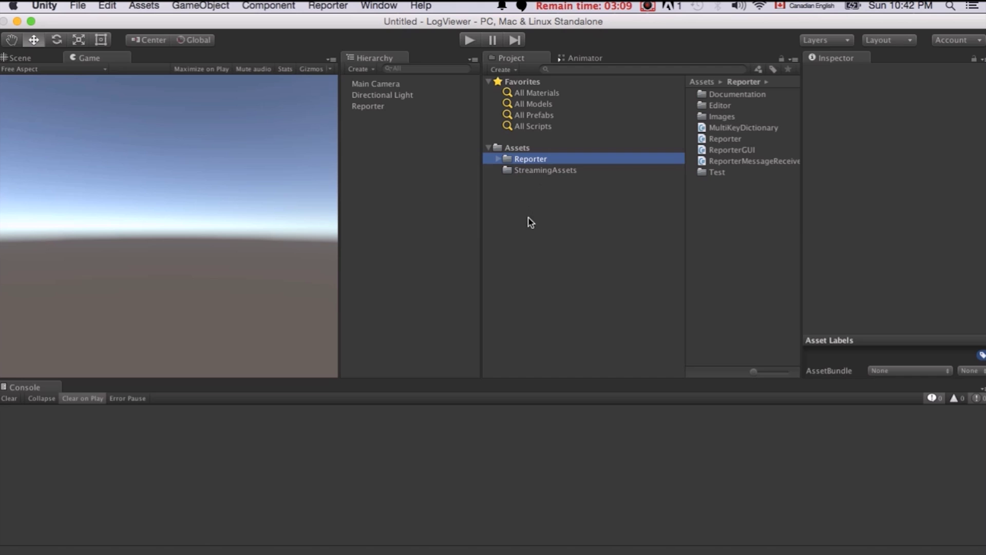
pyautogui.rightClick(523, 158)
pyautogui.moveTo(556, 166)
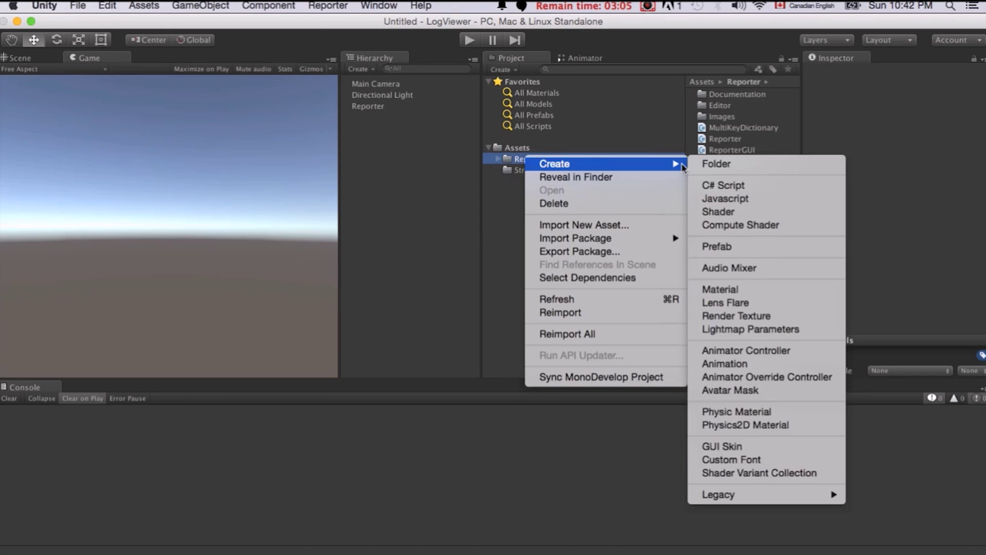
pyautogui.click(745, 185)
pyautogui.write('Test')
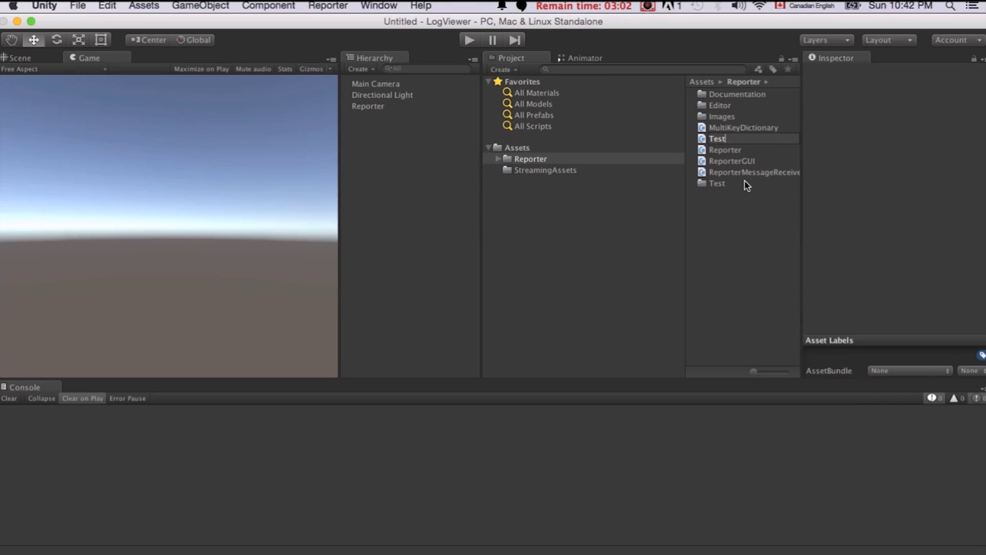
pyautogui.press('Return')
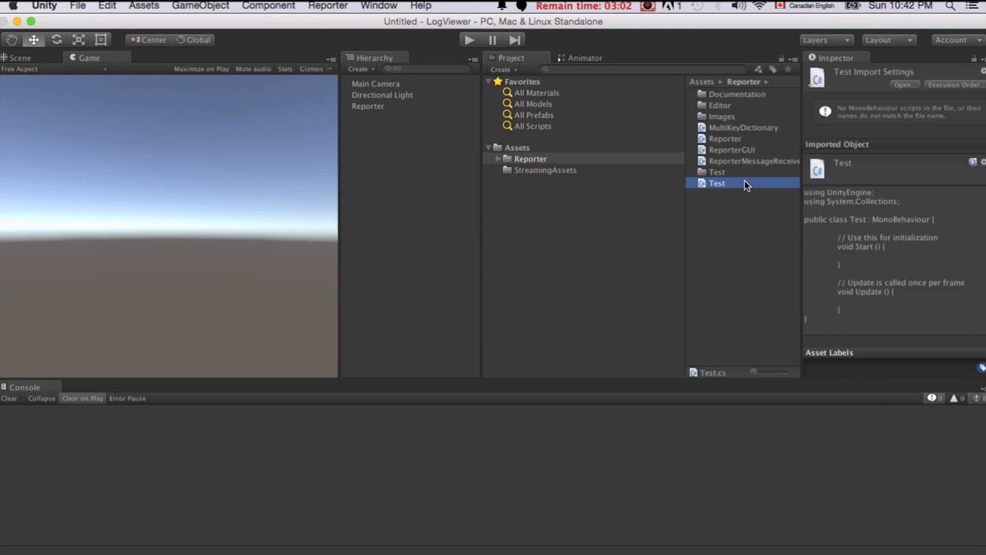
pyautogui.click(909, 86)
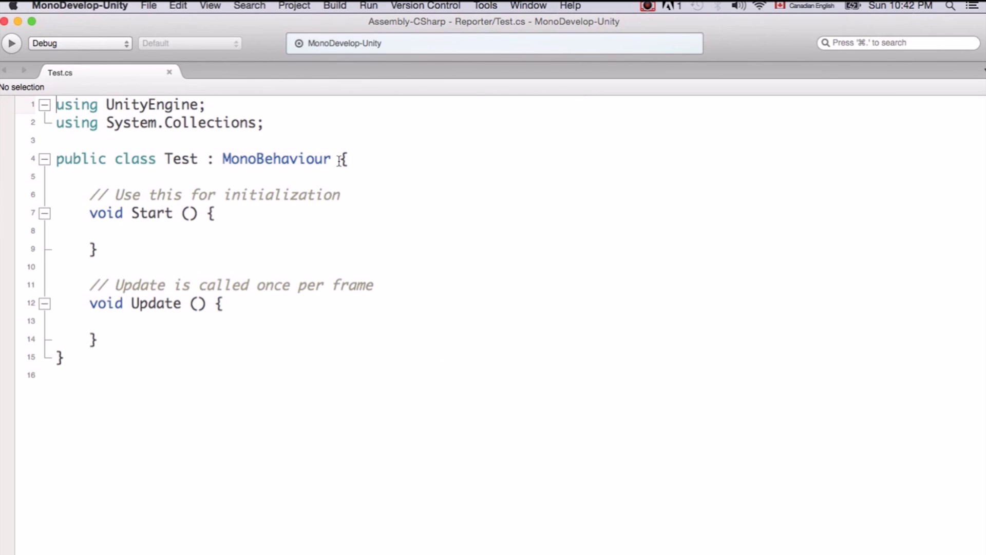
# Move the opening braces of the class, Start and Update onto their own lines.
pyautogui.click(339, 161)
pyautogui.press('Return')
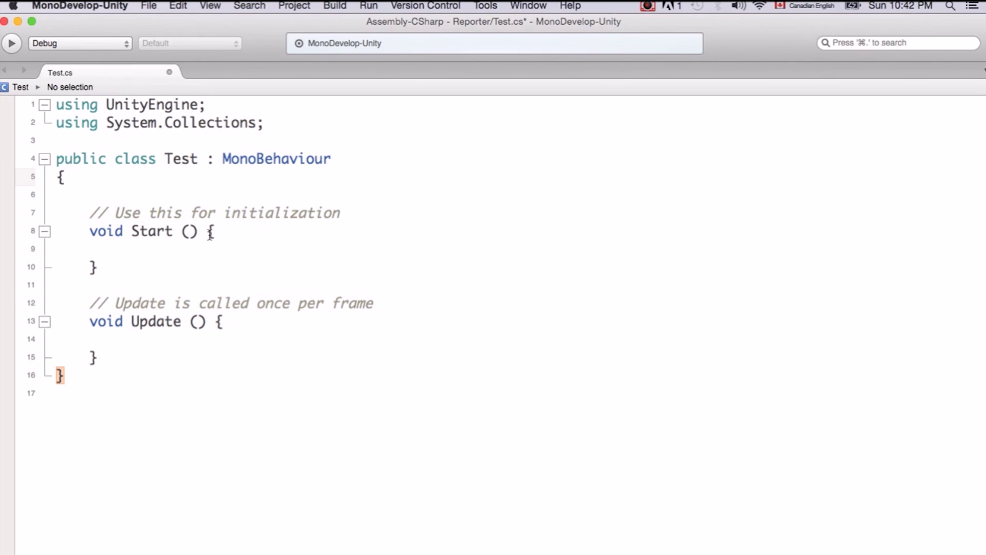
pyautogui.click(210, 234)
pyautogui.press('Return')
pyautogui.click(208, 341)
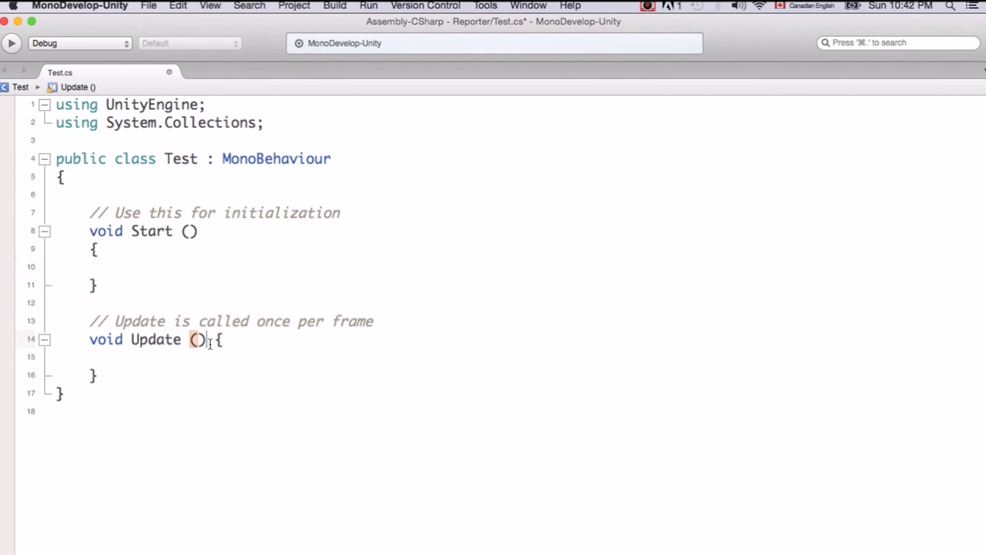
pyautogui.press('Return')
# Add Debug.Log("Time: " + Time.time); inside Update and save Test.cs.
pyautogui.press('Down')
pyautogui.press('Tab')
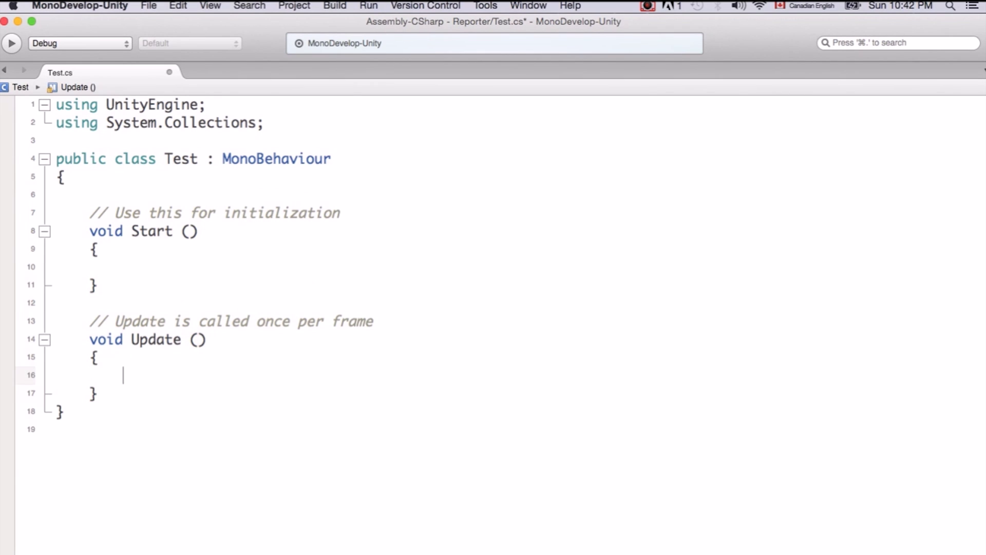
pyautogui.write('Debug.Log')
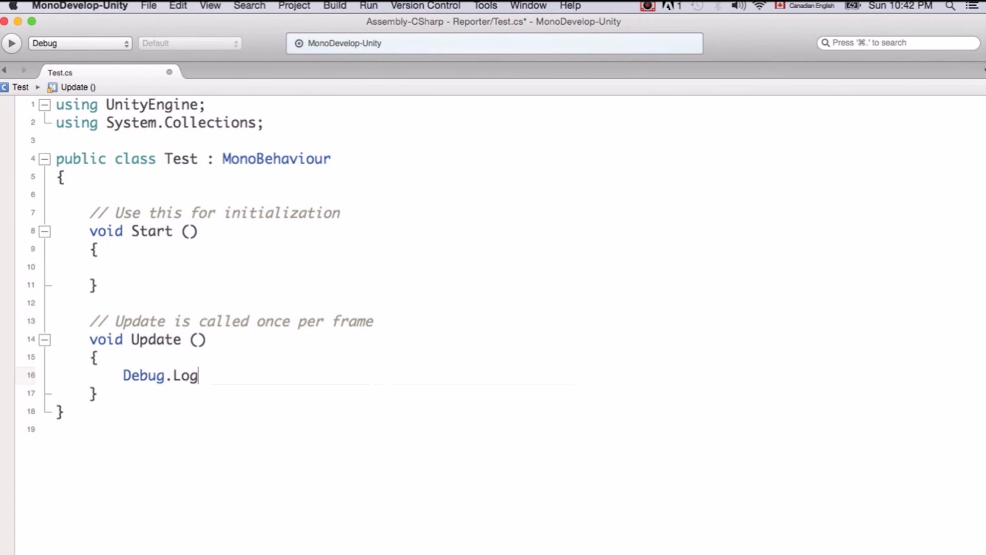
pyautogui.write('("");')
pyautogui.write('Time: ')
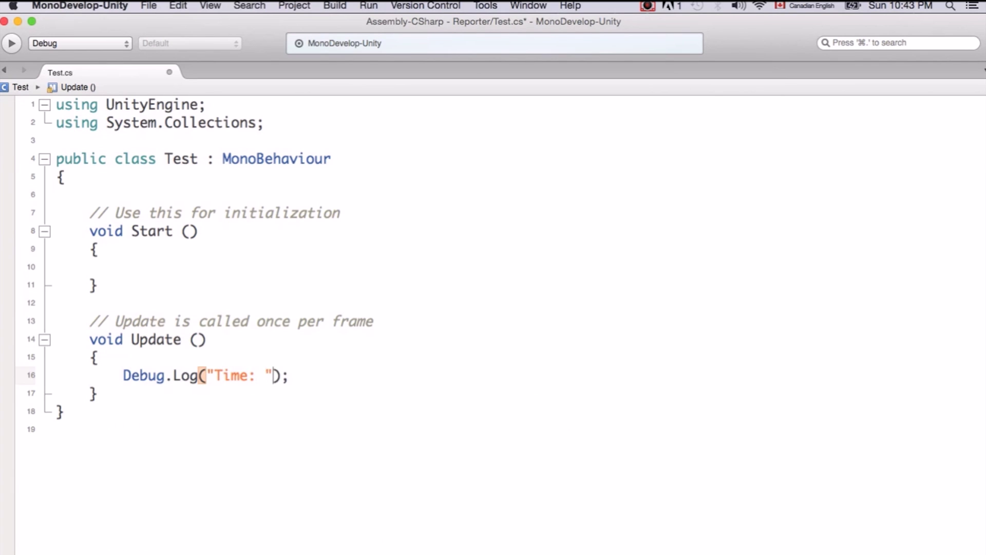
pyautogui.write(' + Tim')
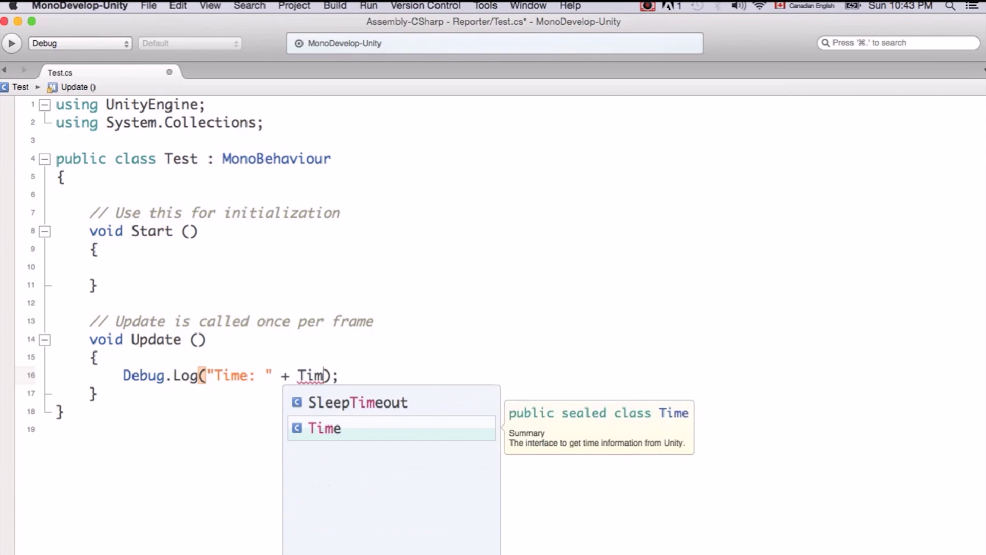
pyautogui.write('e.time')
pyautogui.press('super+s')
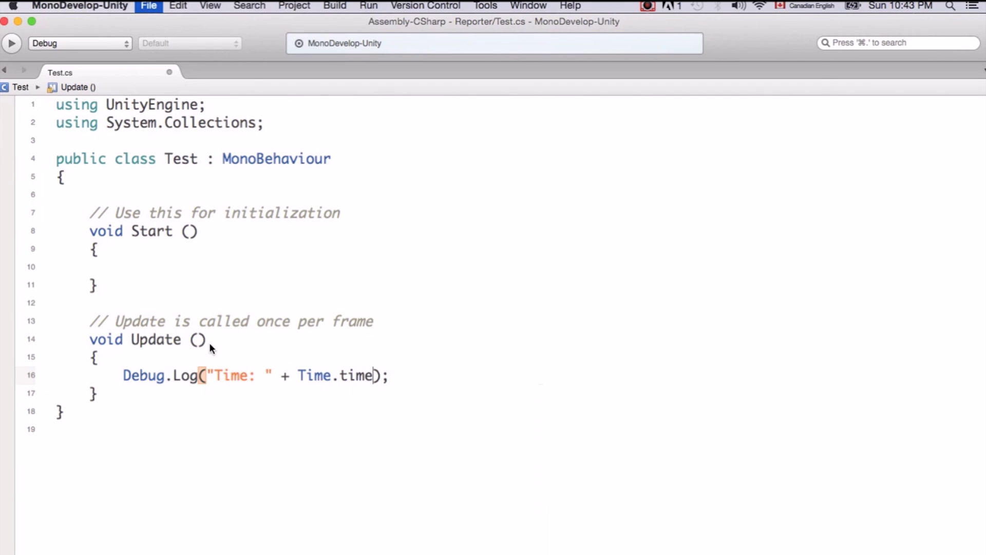
pyautogui.click(249, 285)
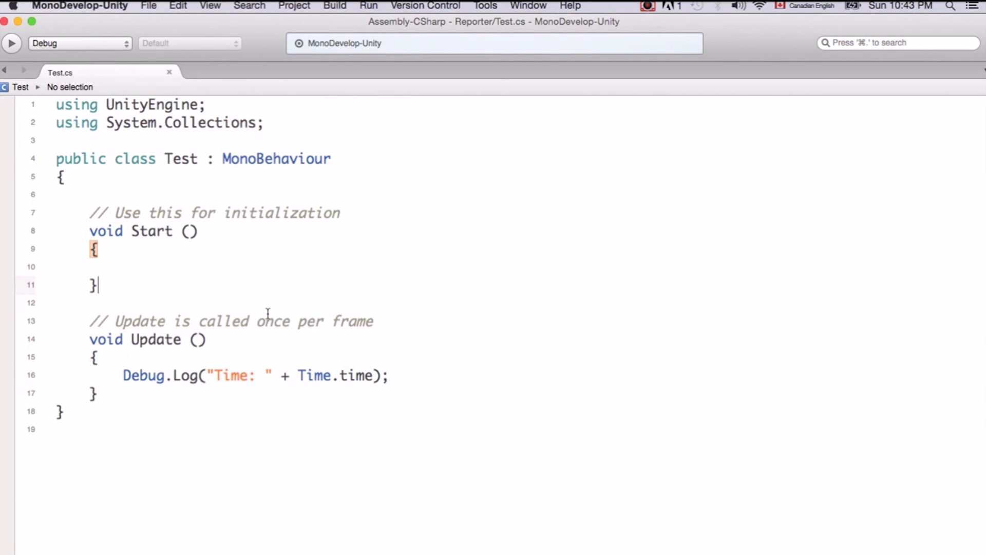
# Add the Test script component to Main Camera via an Add Component search for 'tes'.
pyautogui.press('super+Tab')
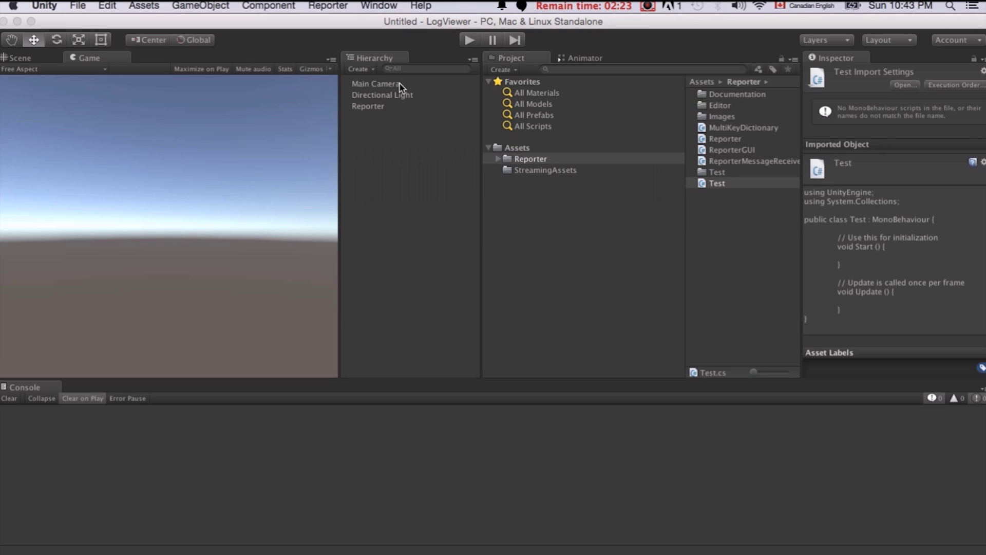
pyautogui.click(401, 85)
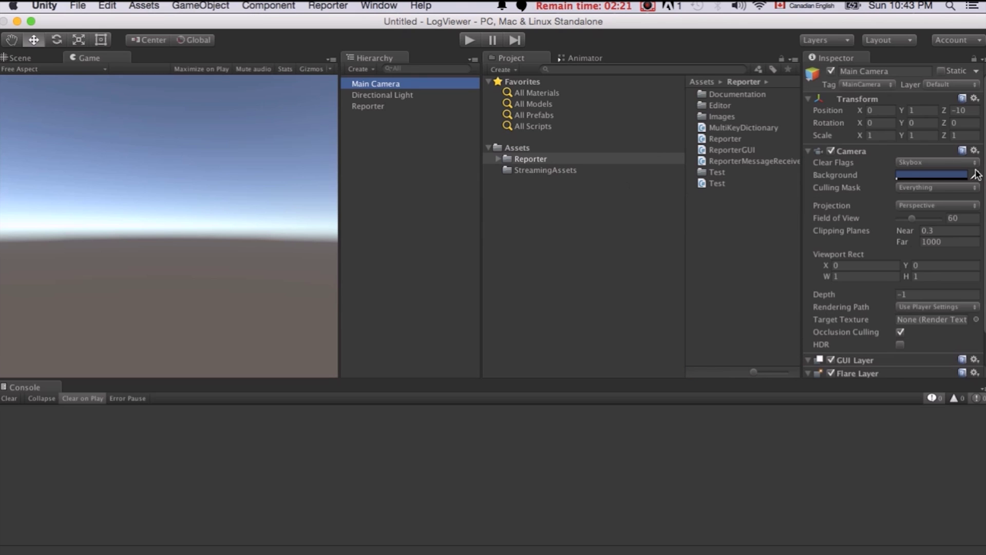
pyautogui.scroll(-2, 894, 354)
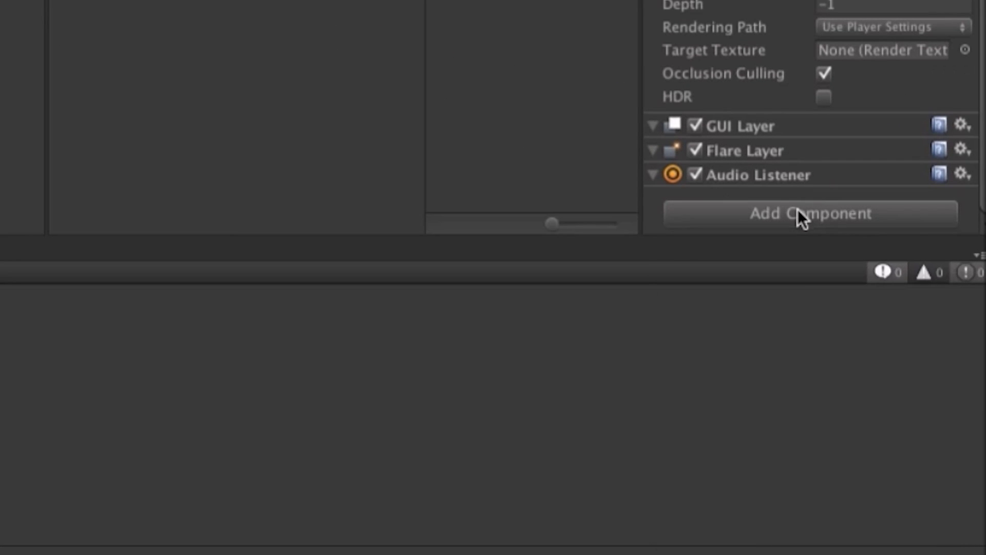
pyautogui.click(885, 363)
pyautogui.write('tes')
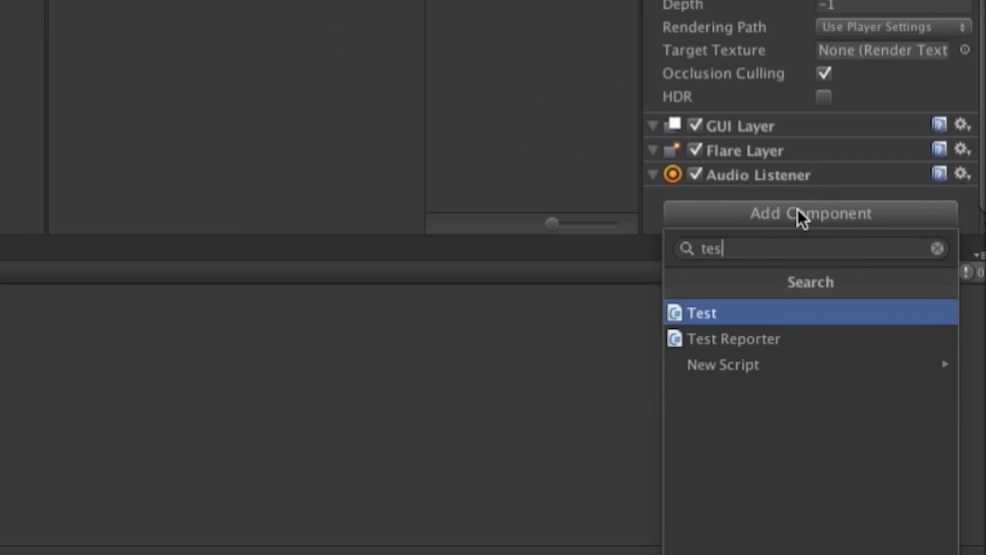
pyautogui.press('Return')
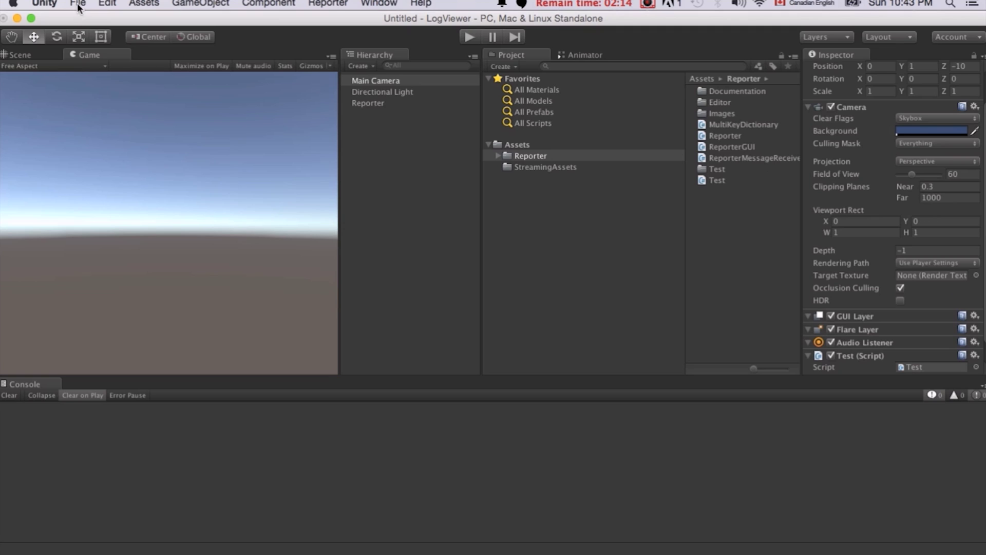
pyautogui.click(78, 6)
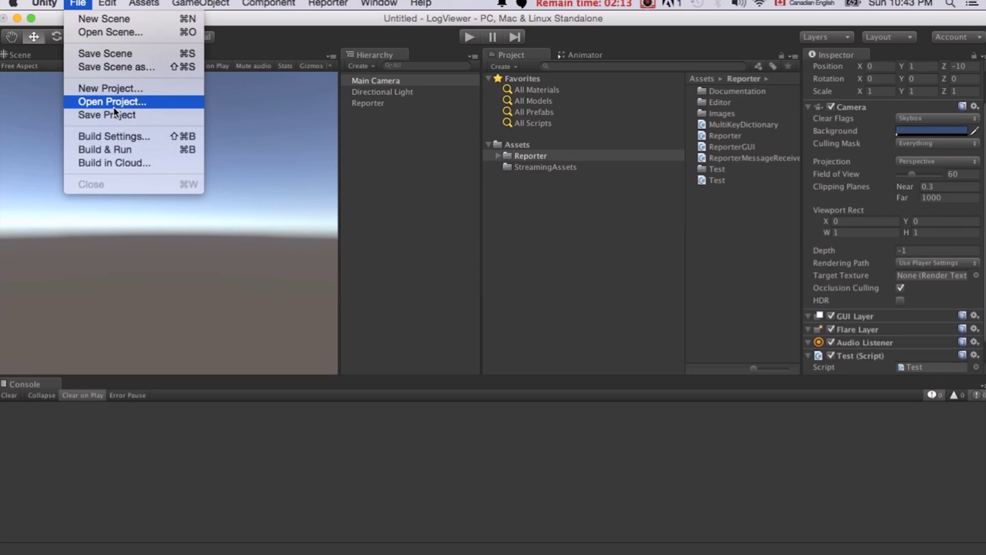
# Switch the build platform to Android and add the scene, saved as test.unity, to the build.
pyautogui.click(116, 135)
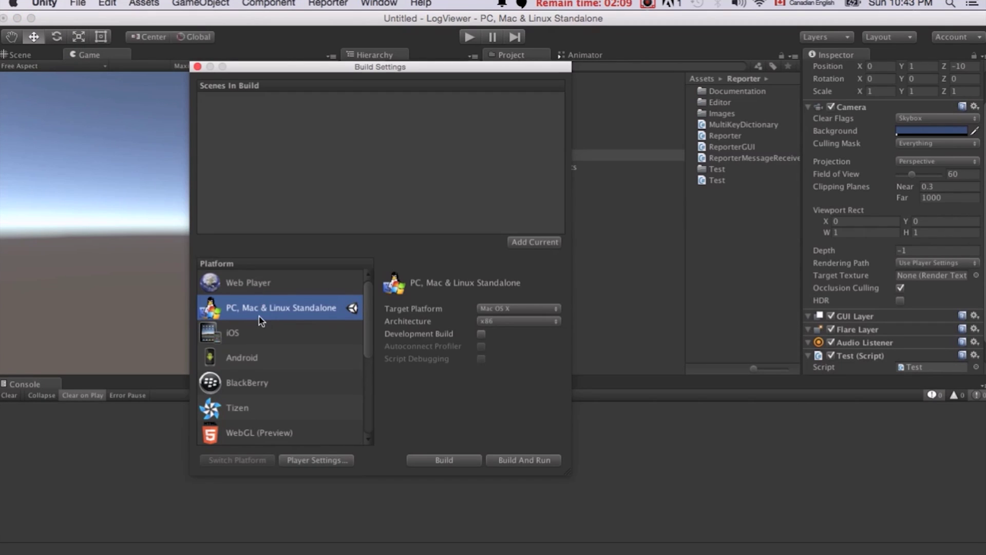
pyautogui.click(255, 357)
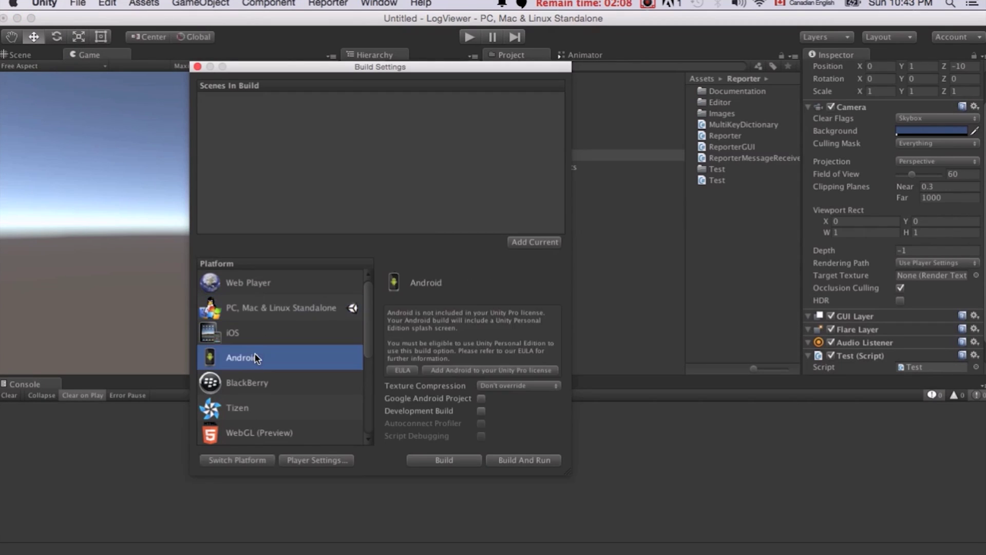
pyautogui.click(535, 242)
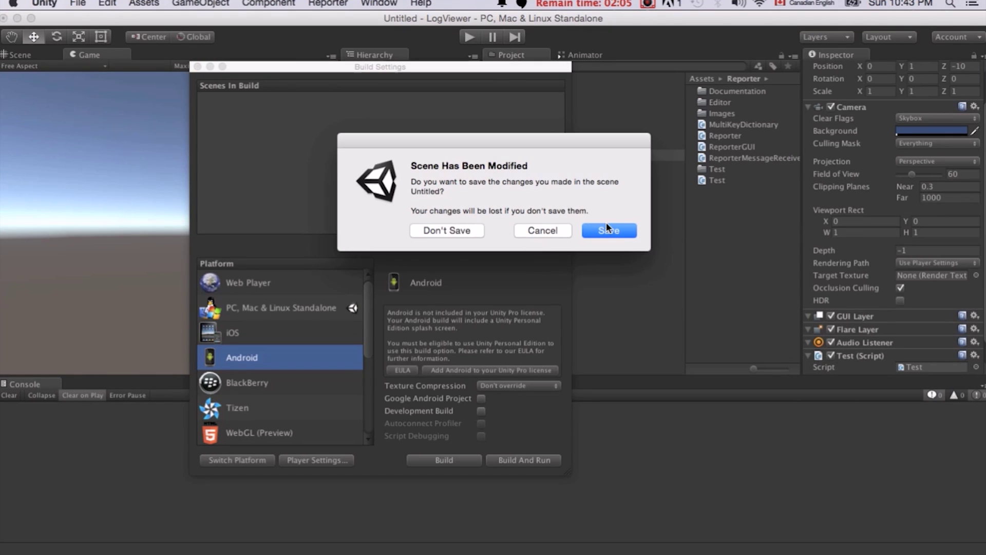
pyautogui.click(608, 231)
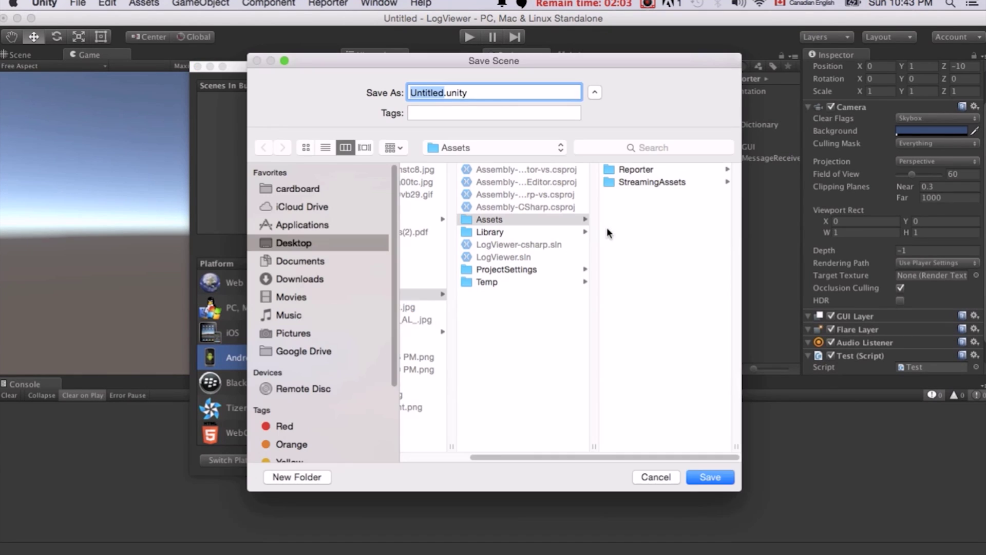
pyautogui.write('test')
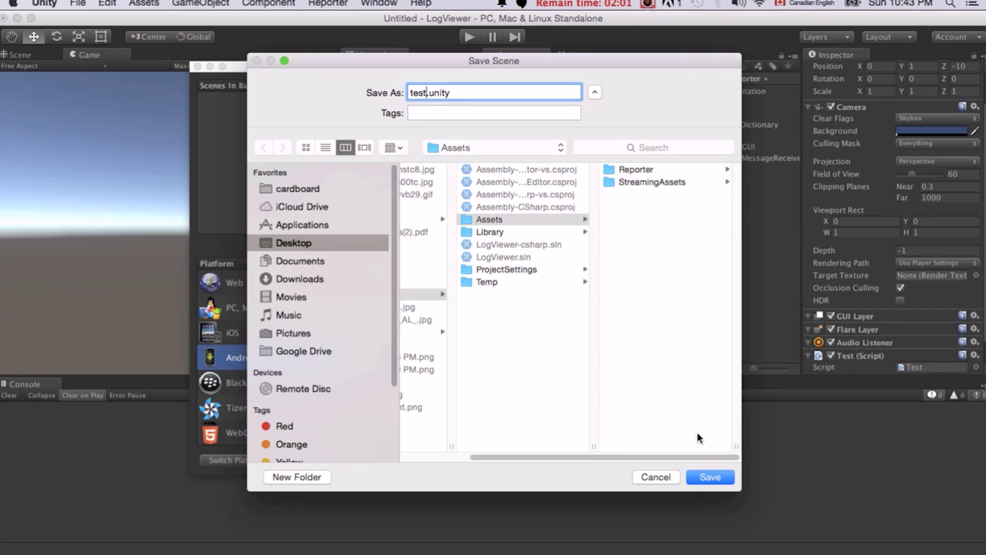
pyautogui.click(706, 477)
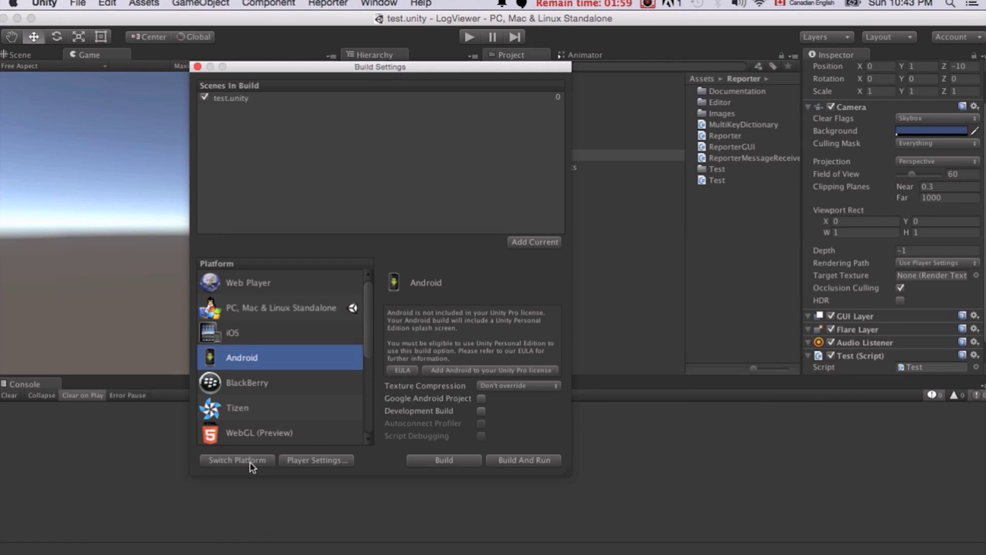
pyautogui.click(312, 461)
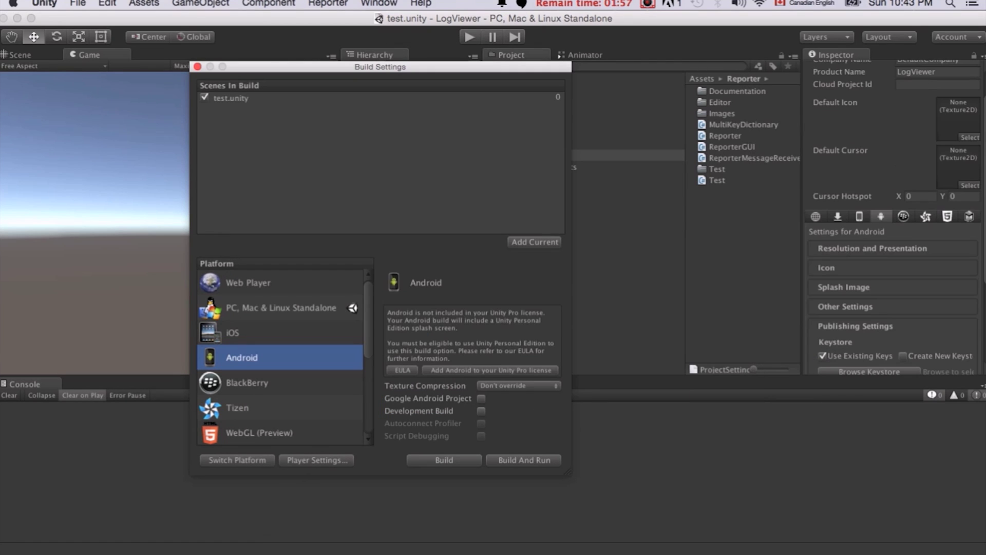
# Enter com.miaomiaogames.log as the Bundle Identifier under Other Settings.
pyautogui.scroll(-3, 894, 205)
pyautogui.click(863, 168)
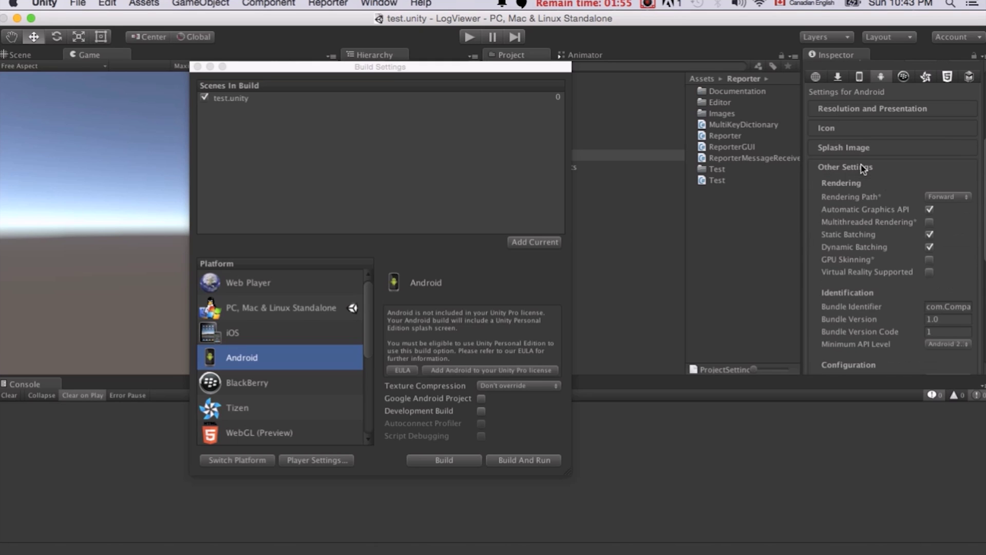
pyautogui.click(944, 307)
pyautogui.write('c')
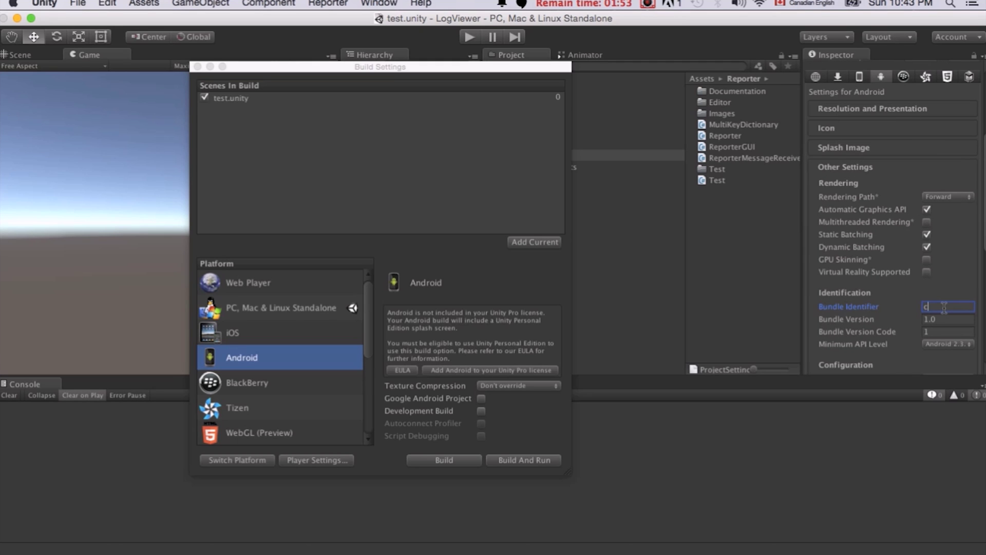
pyautogui.write('om')
pyautogui.write('.miaomiao')
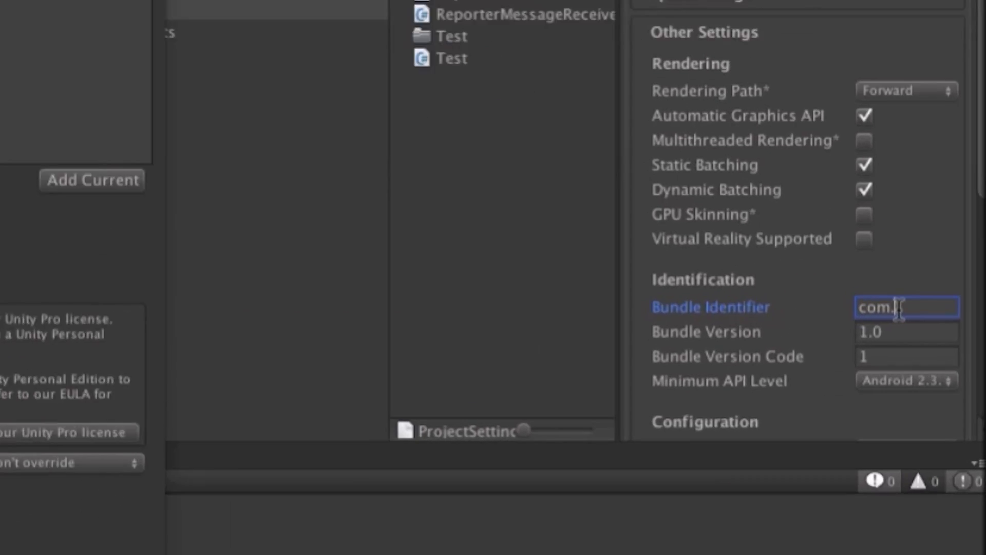
pyautogui.write('games.')
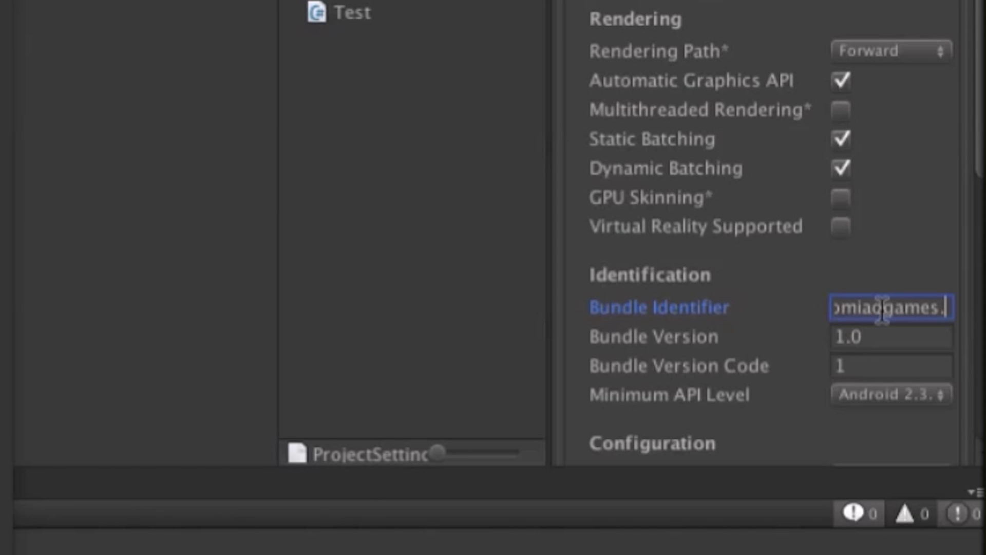
pyautogui.write('log')
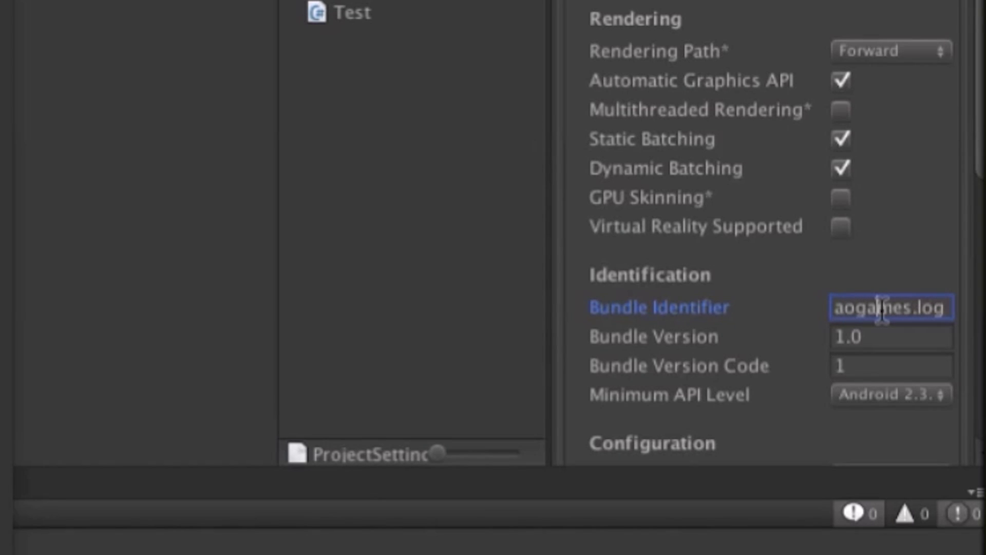
pyautogui.press('super+a')
pyautogui.click(882, 308)
# Build the Android package, saving it as log.apk.
pyautogui.click(470, 53)
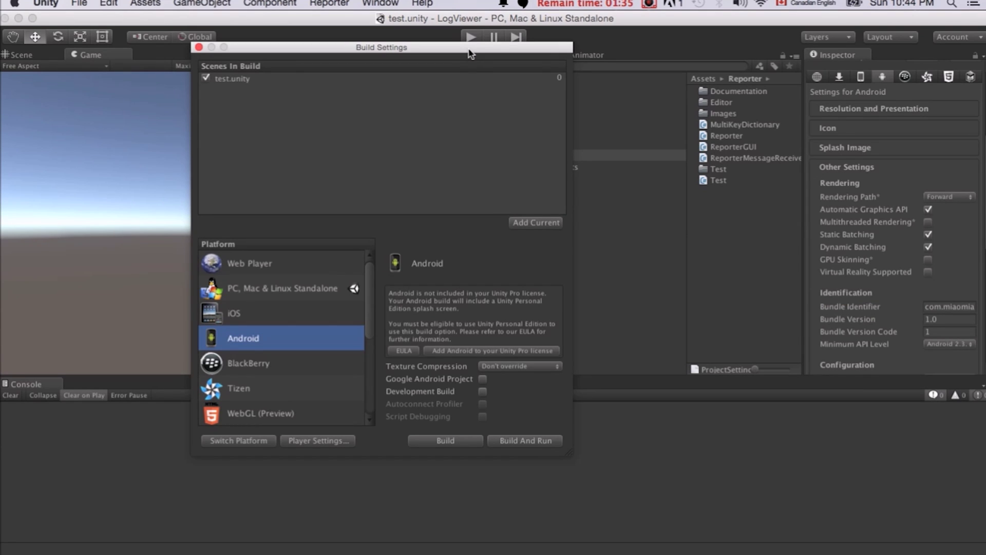
pyautogui.click(445, 441)
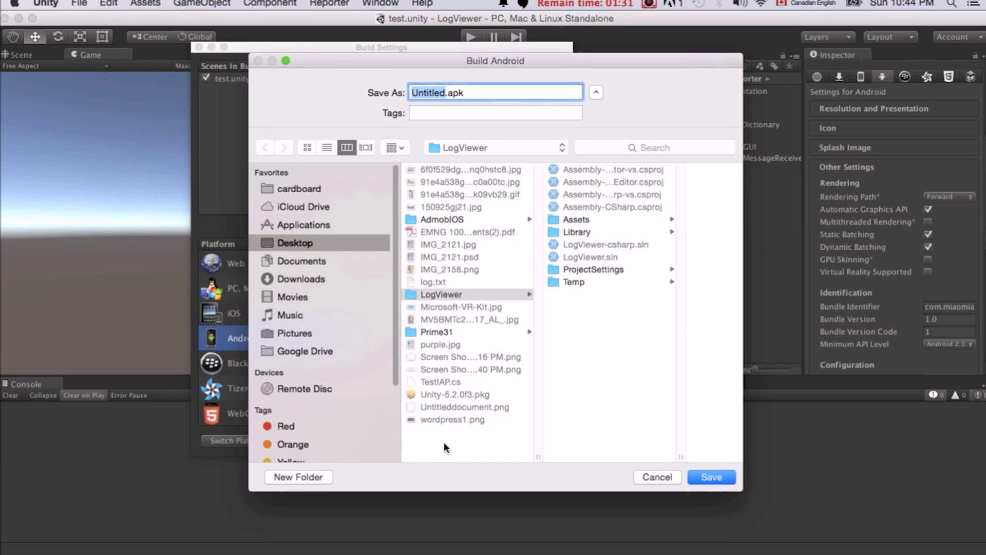
pyautogui.press('BackSpace')
pyautogui.write('log')
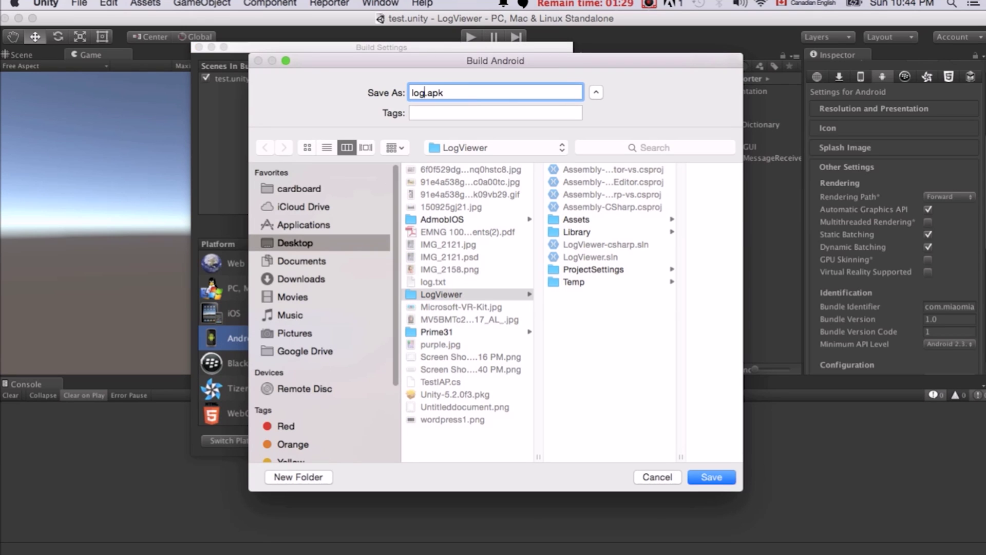
pyautogui.press('Return')
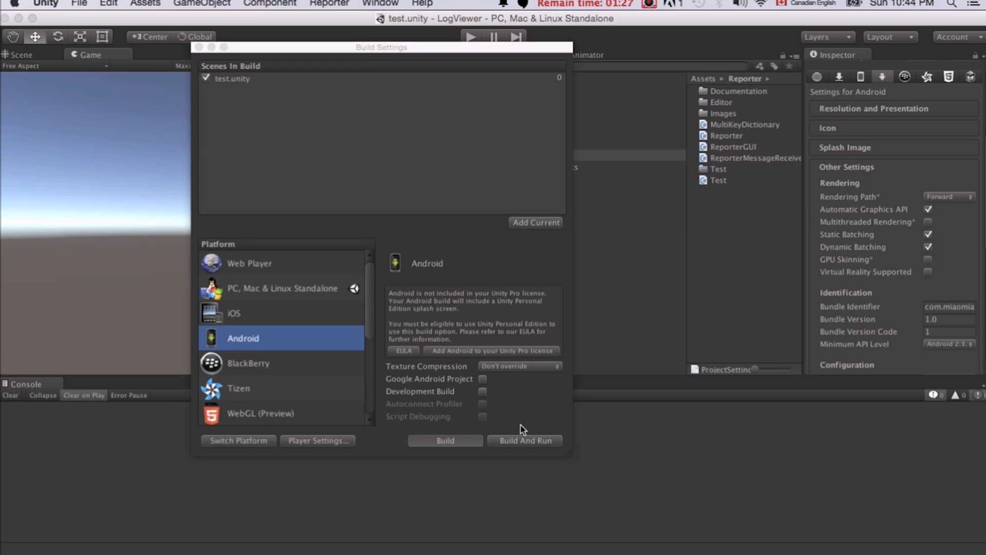